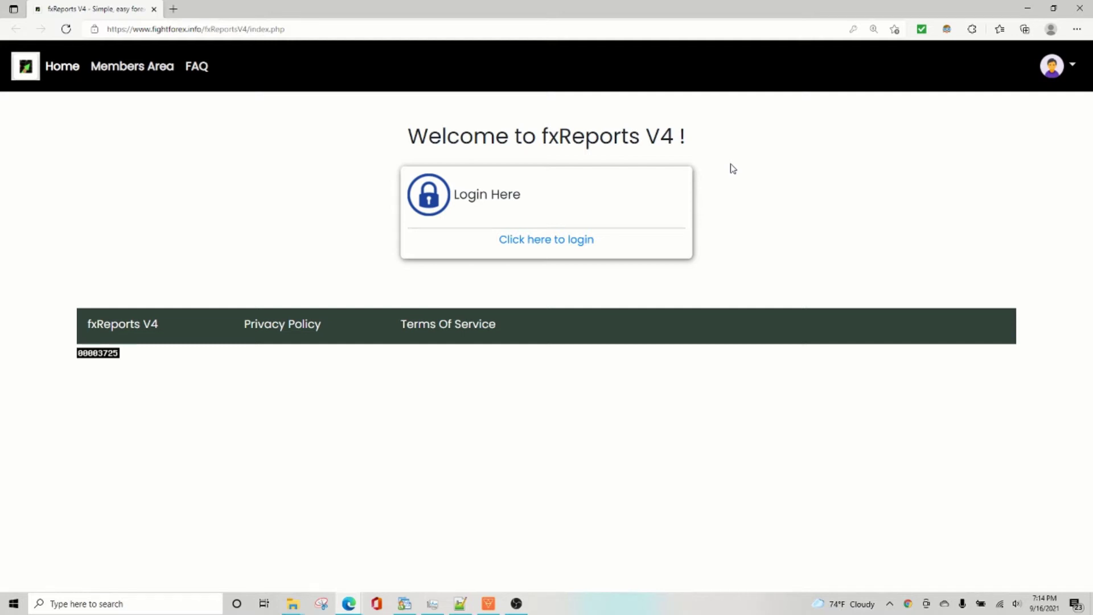
# Step: Switch to the MetaTrader 4 terminal and check the server name in the trade account login dialog without logging in
pyautogui.click(183, 31)
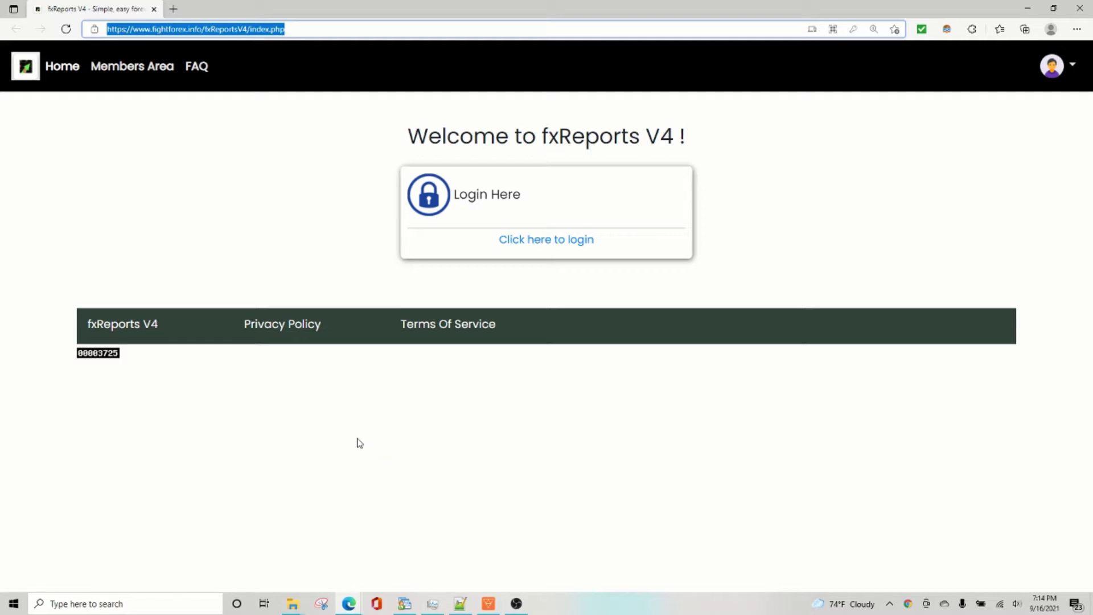
pyautogui.click(407, 603)
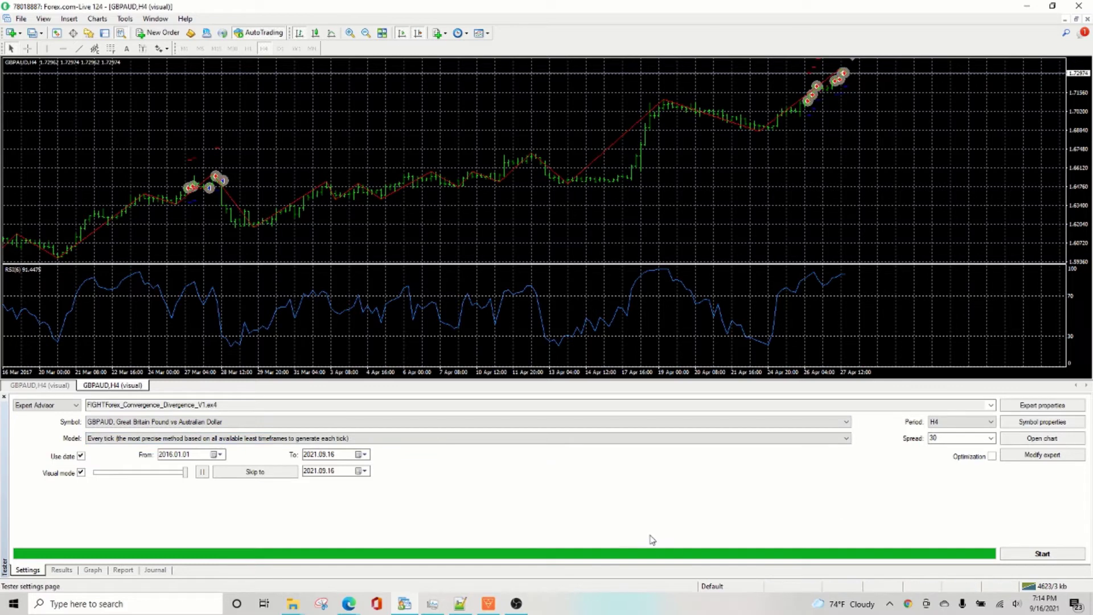
pyautogui.click(21, 19)
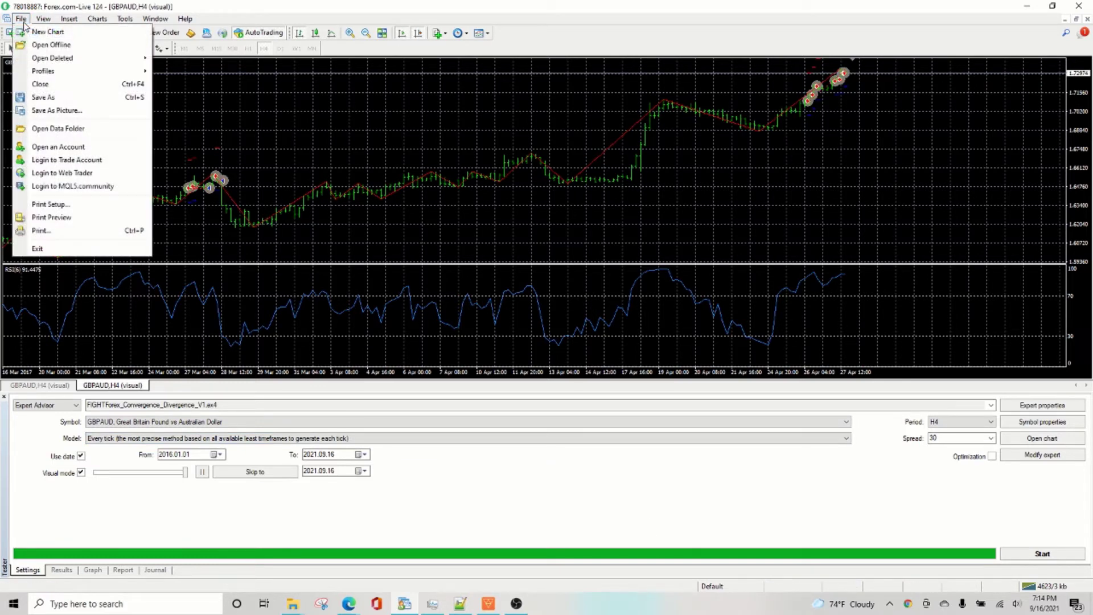
pyautogui.click(67, 160)
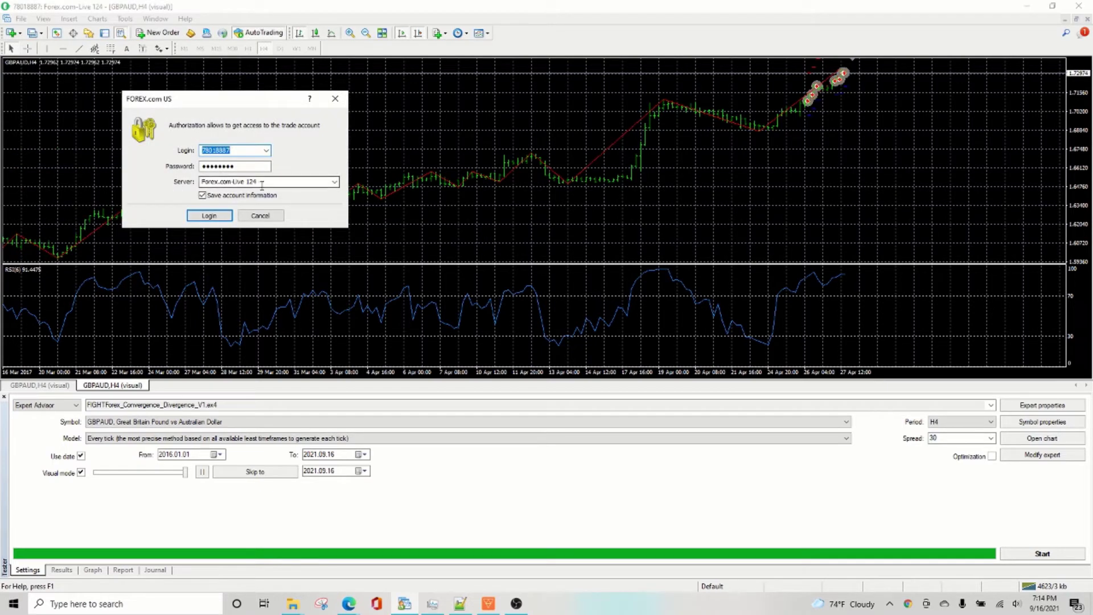
pyautogui.click(263, 182)
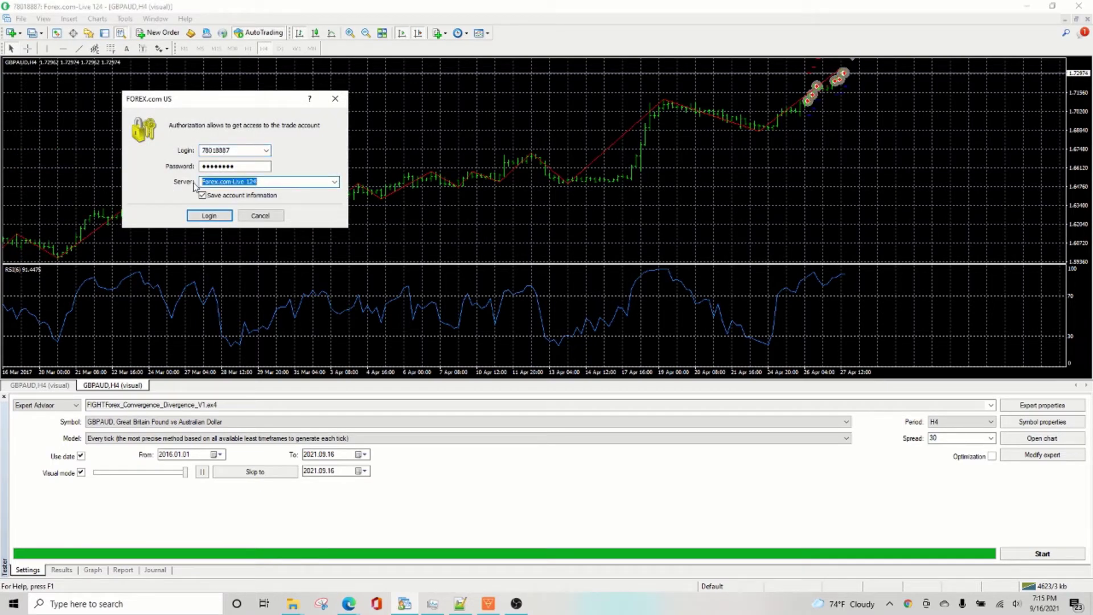
pyautogui.click(259, 183)
pyautogui.click(272, 219)
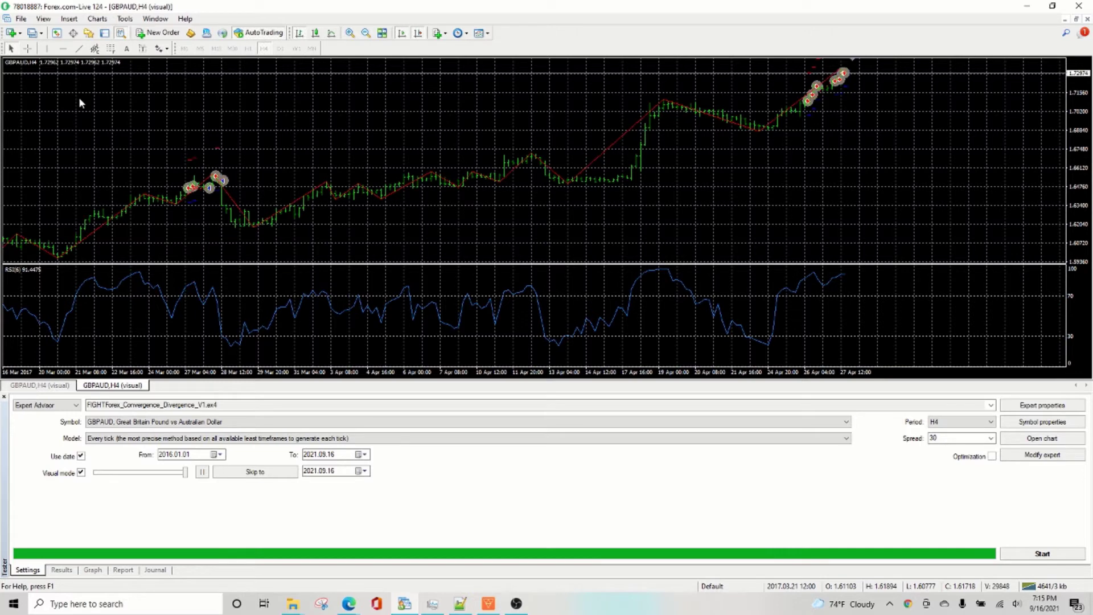
# Step: Open the terminal's data folder in File Explorer and go into its config subfolder
pyautogui.click(25, 20)
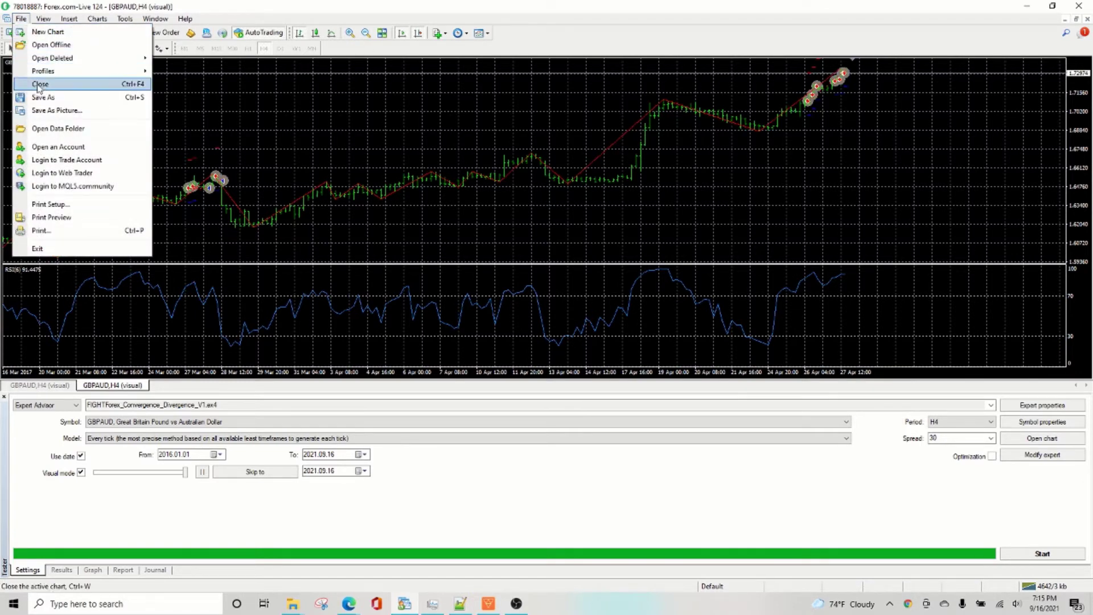
pyautogui.click(56, 128)
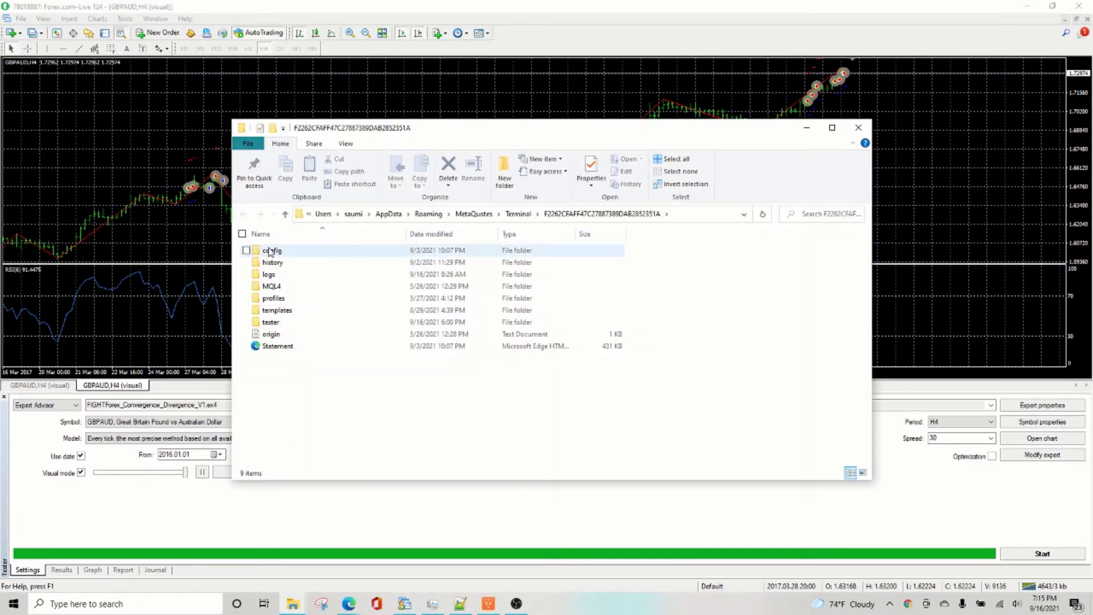
pyautogui.doubleClick(270, 251)
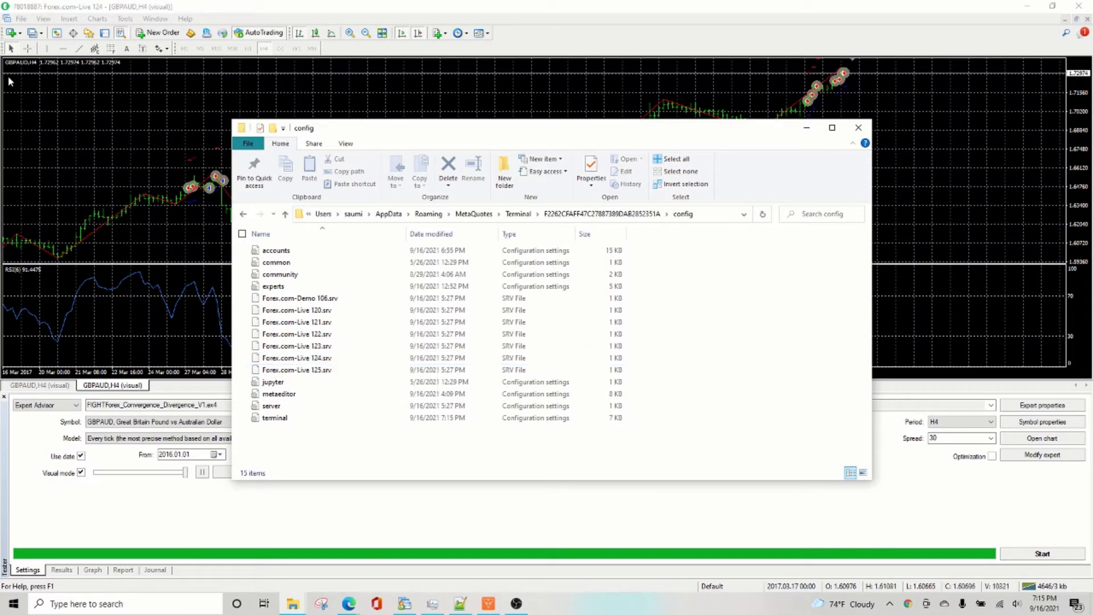
# Step: Recheck which server the trade account login uses, and cancel the dialog
pyautogui.click(27, 20)
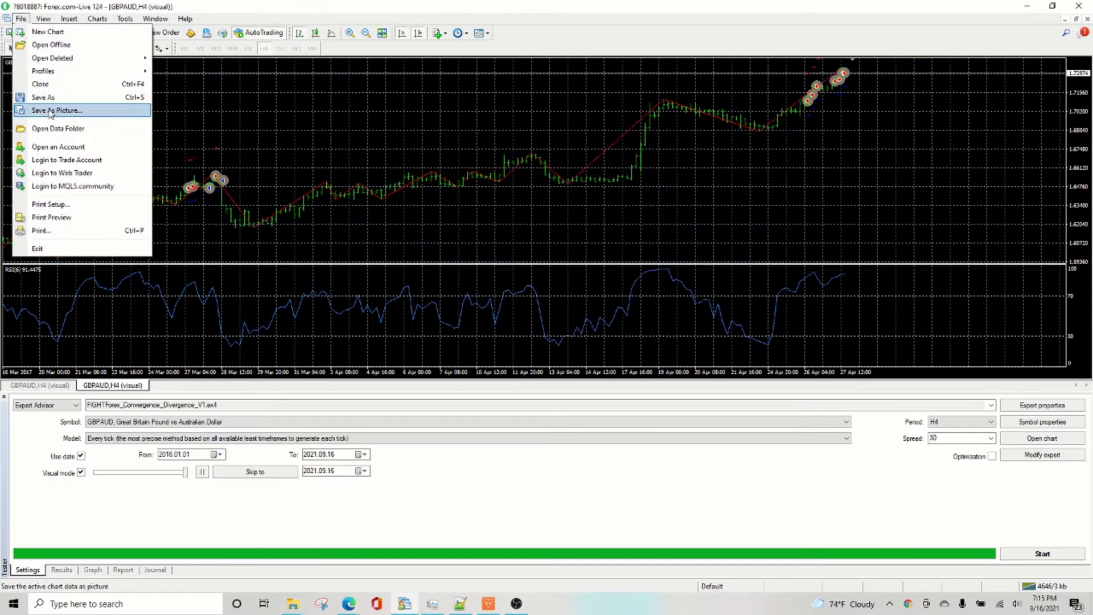
pyautogui.click(67, 160)
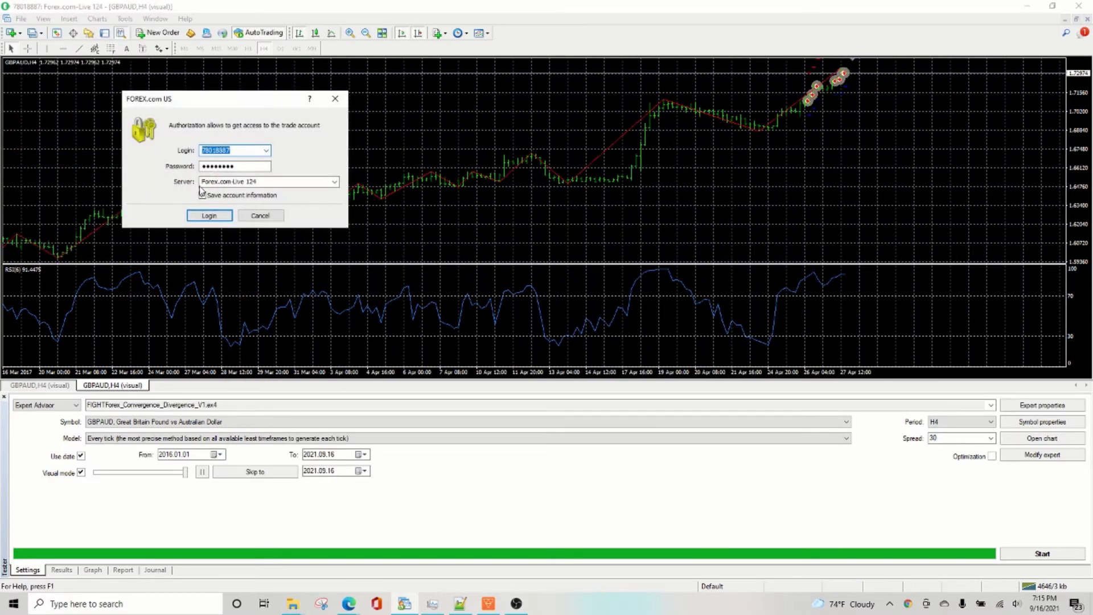
pyautogui.click(261, 216)
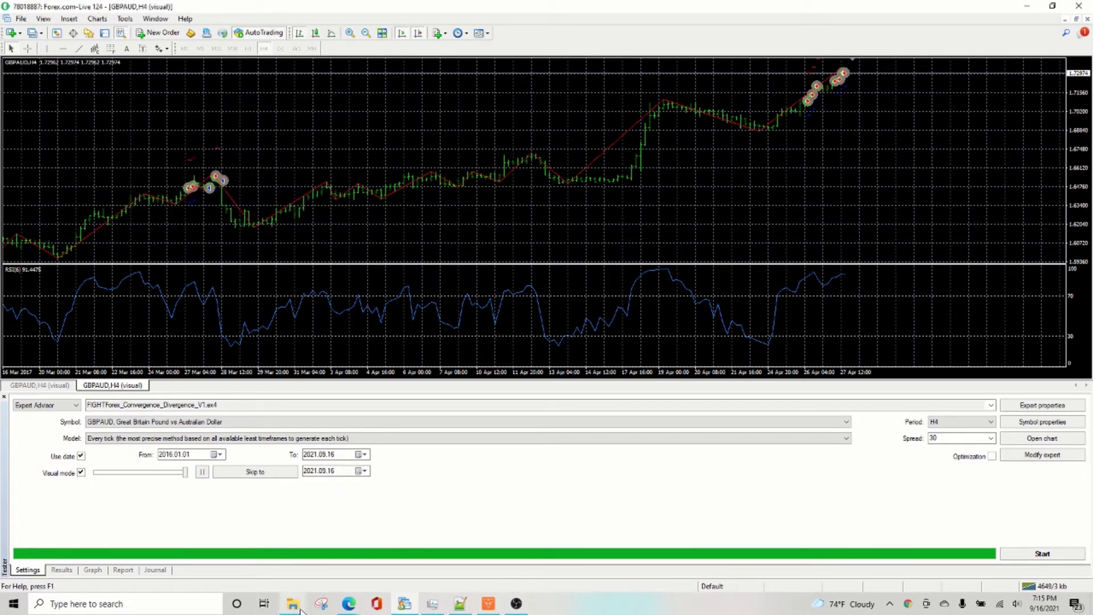
# Step: Return to the config folder and open the Forex.com-Live 124.srv file in Notepad++
pyautogui.moveTo(293, 603)
pyautogui.click(433, 549)
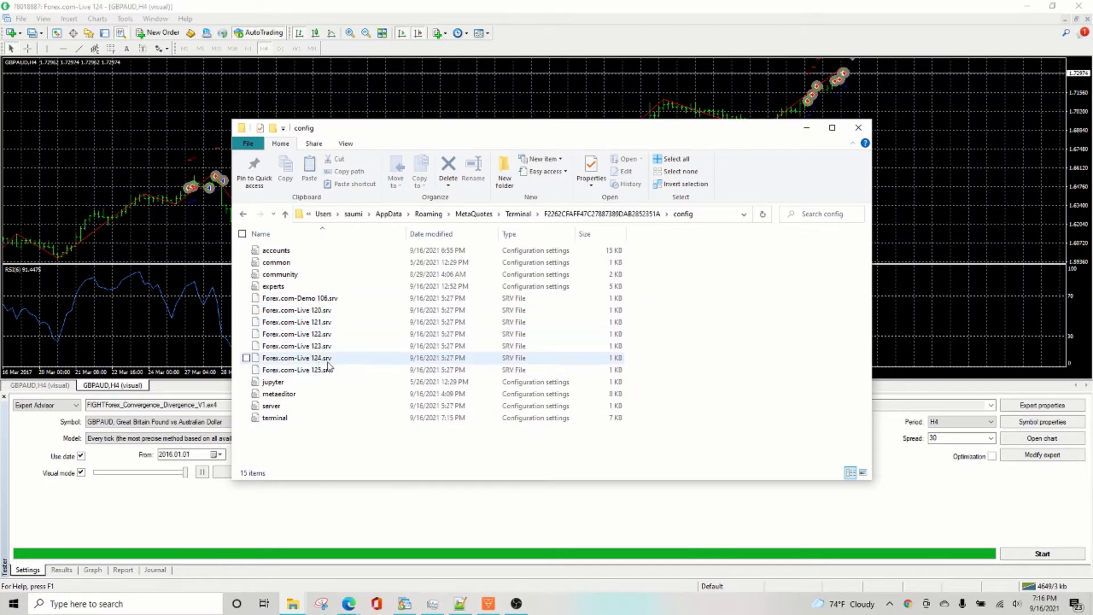
pyautogui.click(308, 357)
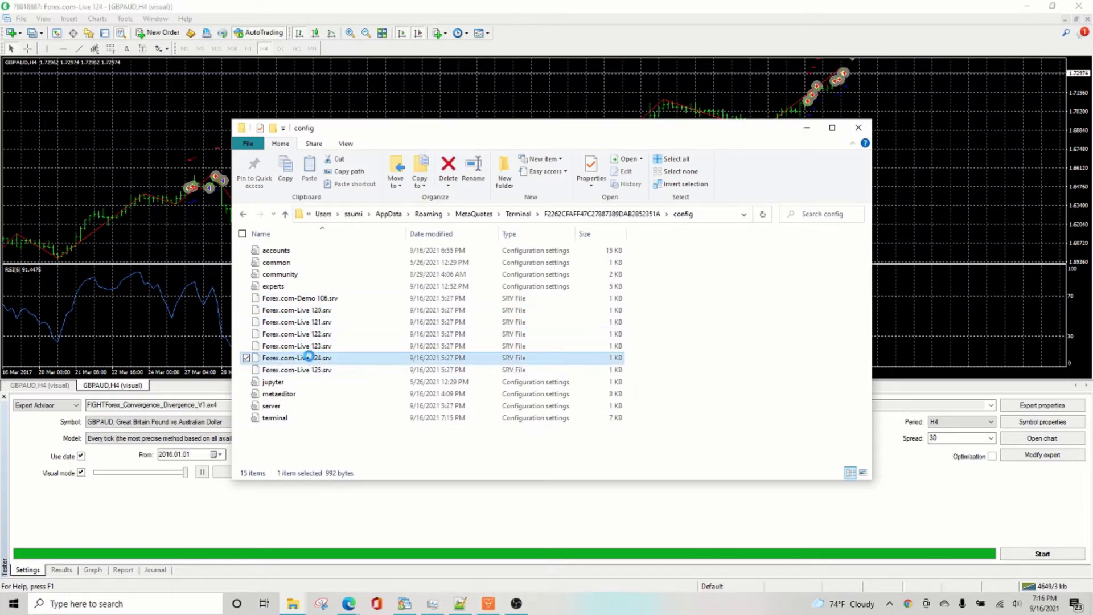
pyautogui.rightClick(308, 357)
pyautogui.click(198, 178)
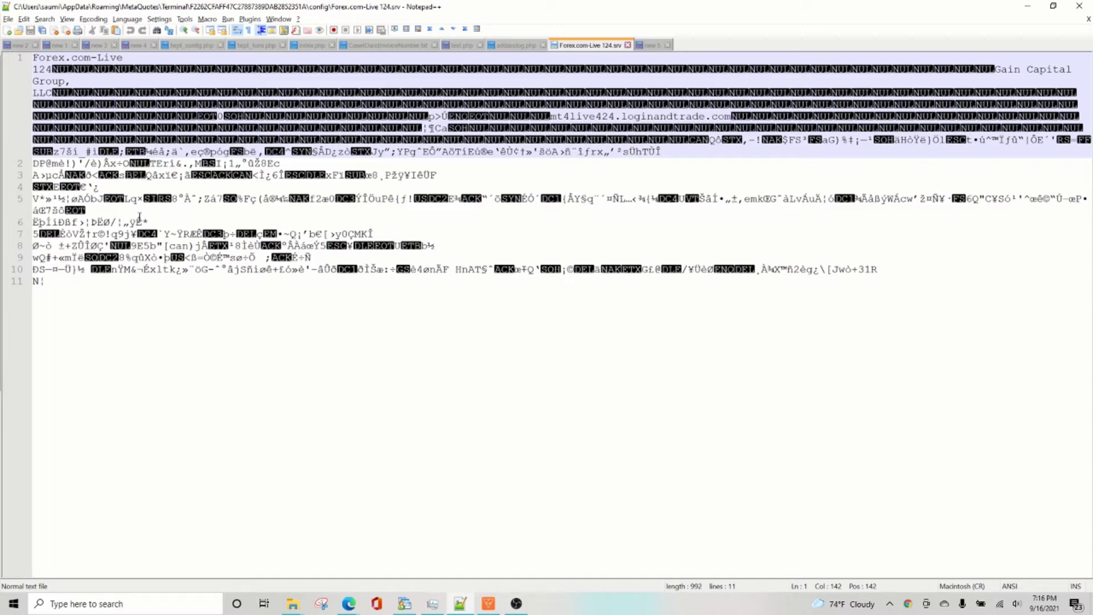
# Step: Search the server file for "." and select the address mt4live424.loginandtrade.com
pyautogui.hotkey('ctrl', 'f')
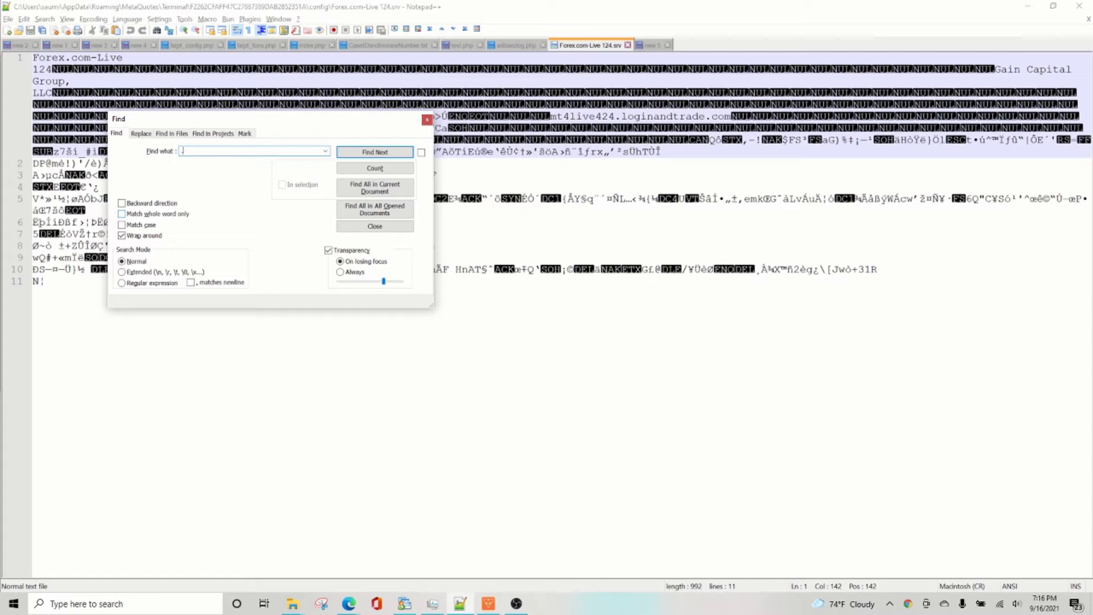
pyautogui.click(345, 153)
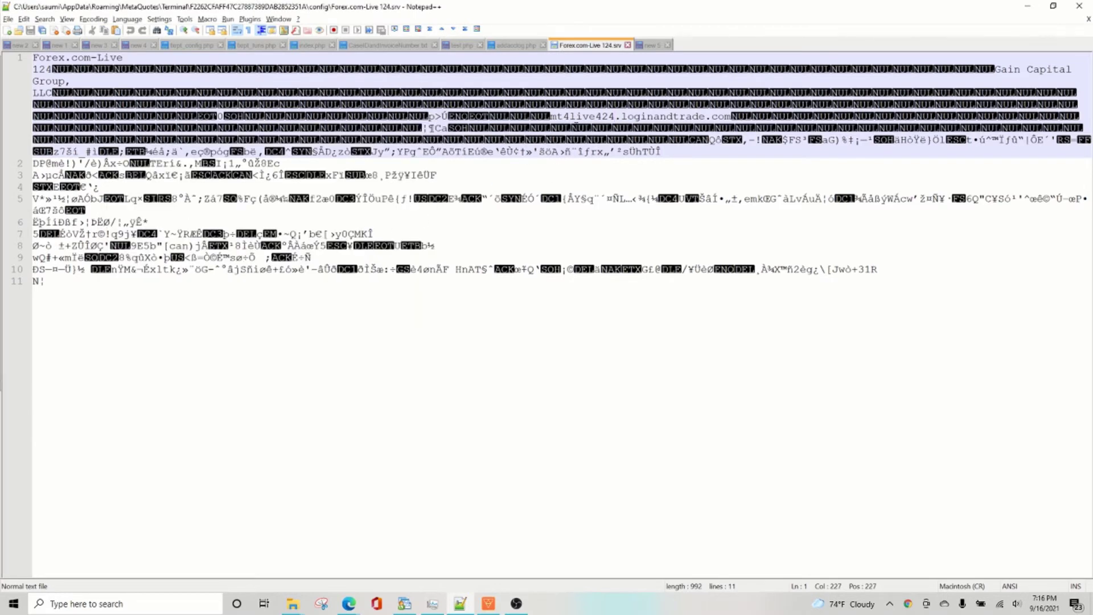
pyautogui.moveTo(552, 116); pyautogui.dragTo(729, 118)
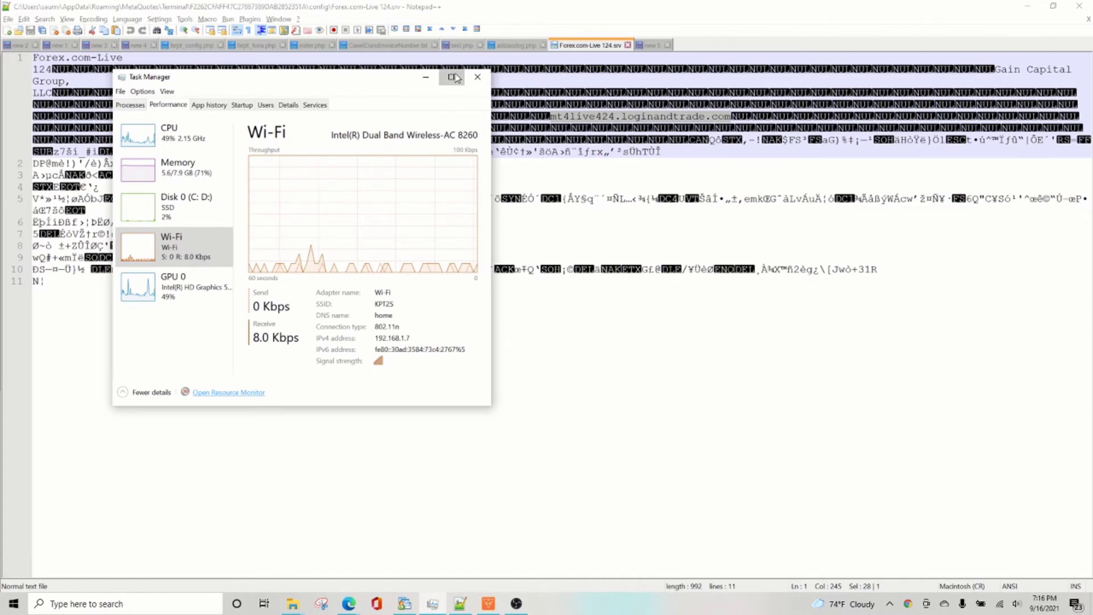
# Step: Open Resource Monitor from the maximized Task Manager and maximize its network activity view
pyautogui.click(451, 76)
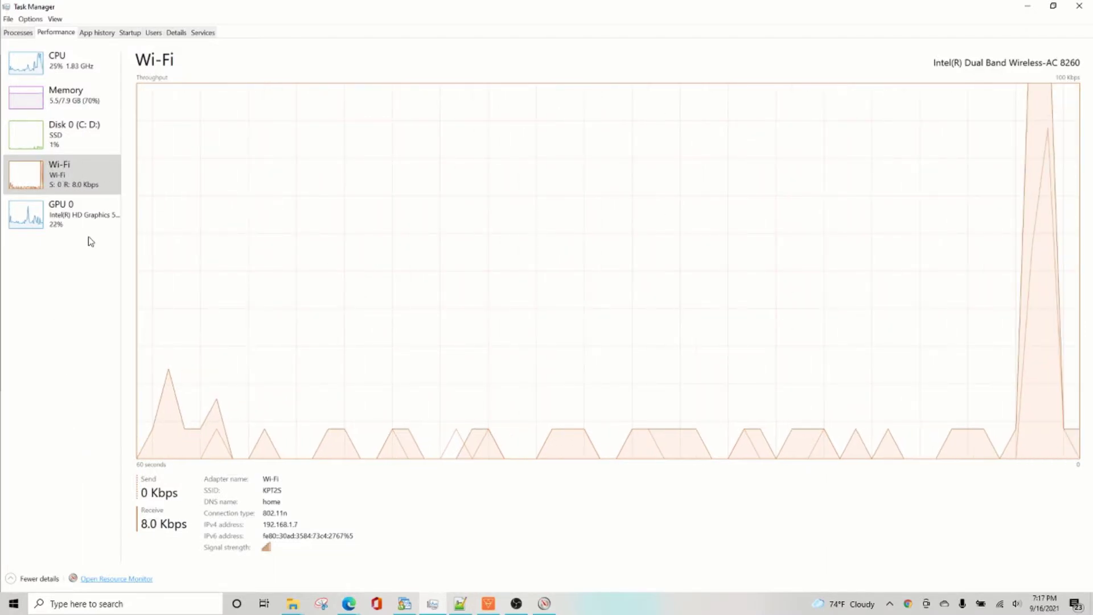
pyautogui.moveTo(543, 604)
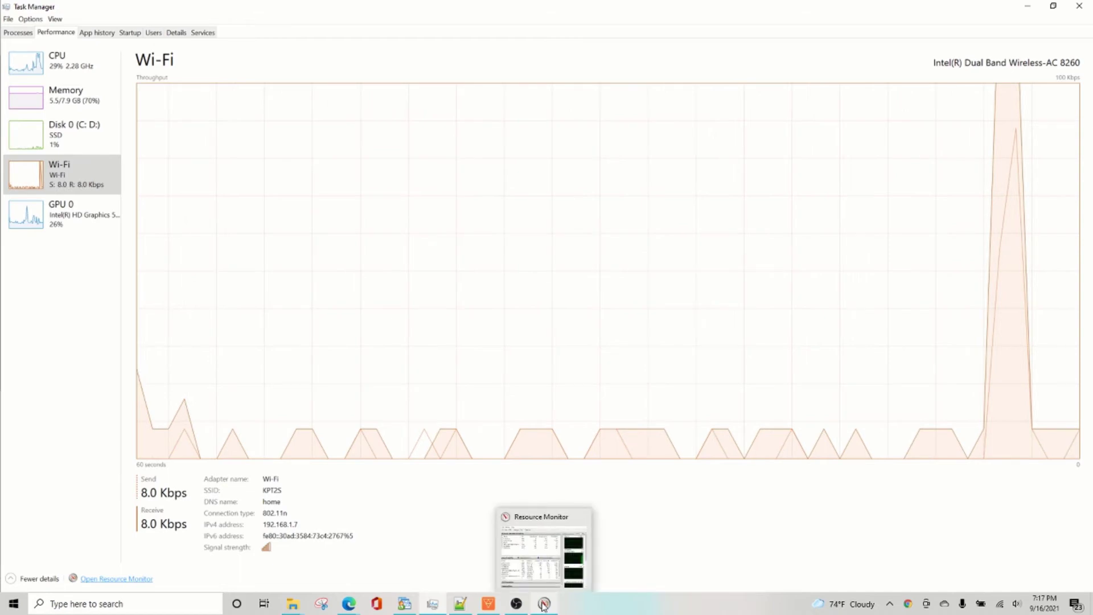
pyautogui.click(543, 604)
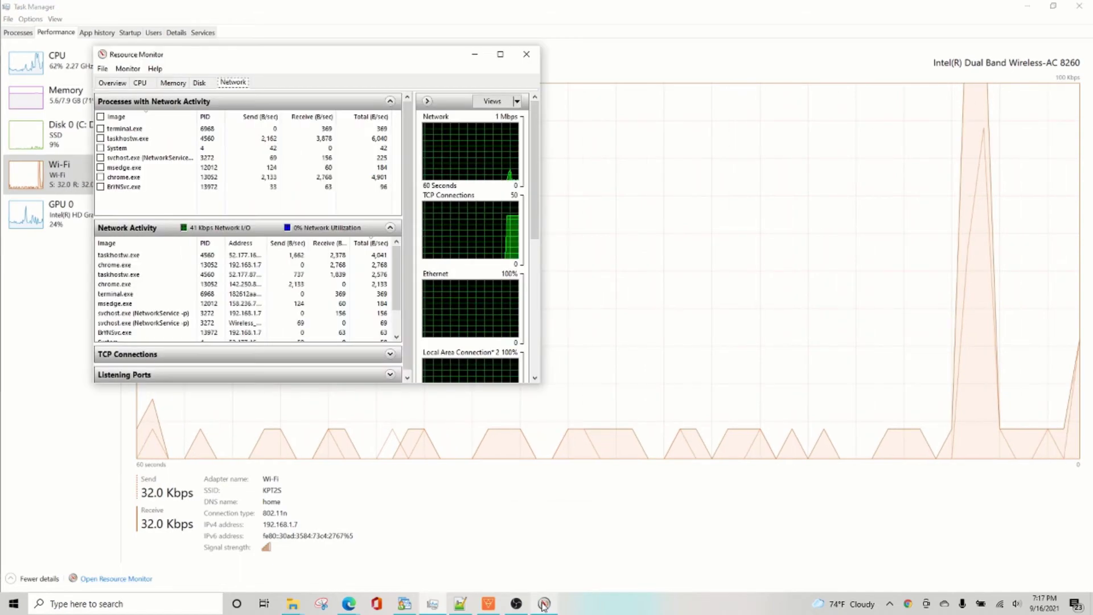
pyautogui.click(500, 55)
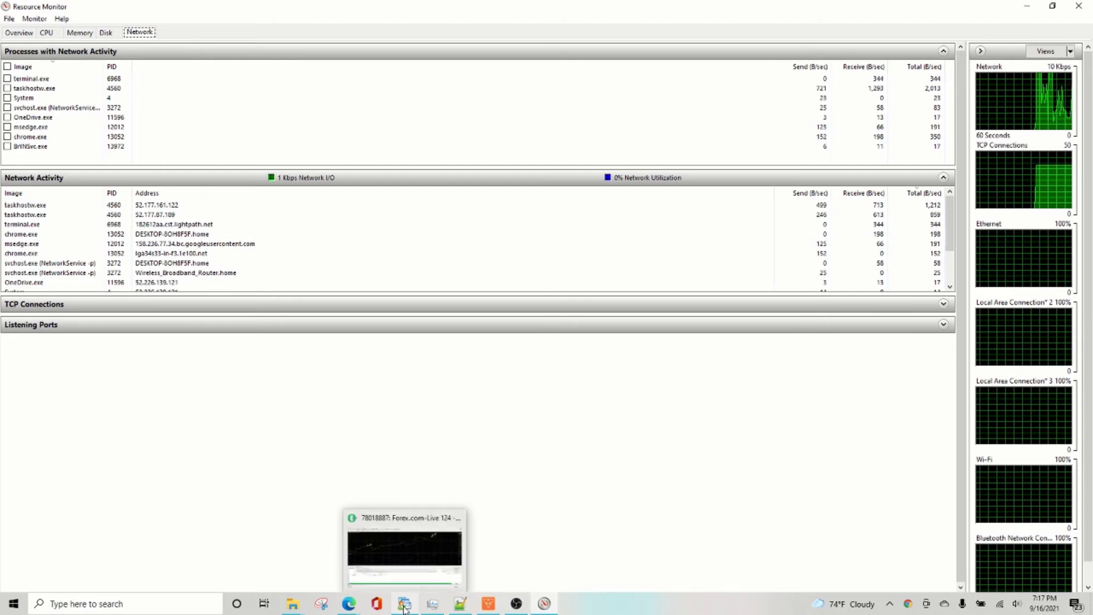
# Step: Filter the network activity by terminal.exe, expand its TCP connections and select a connection to read its remote address and port
pyautogui.click(7, 78)
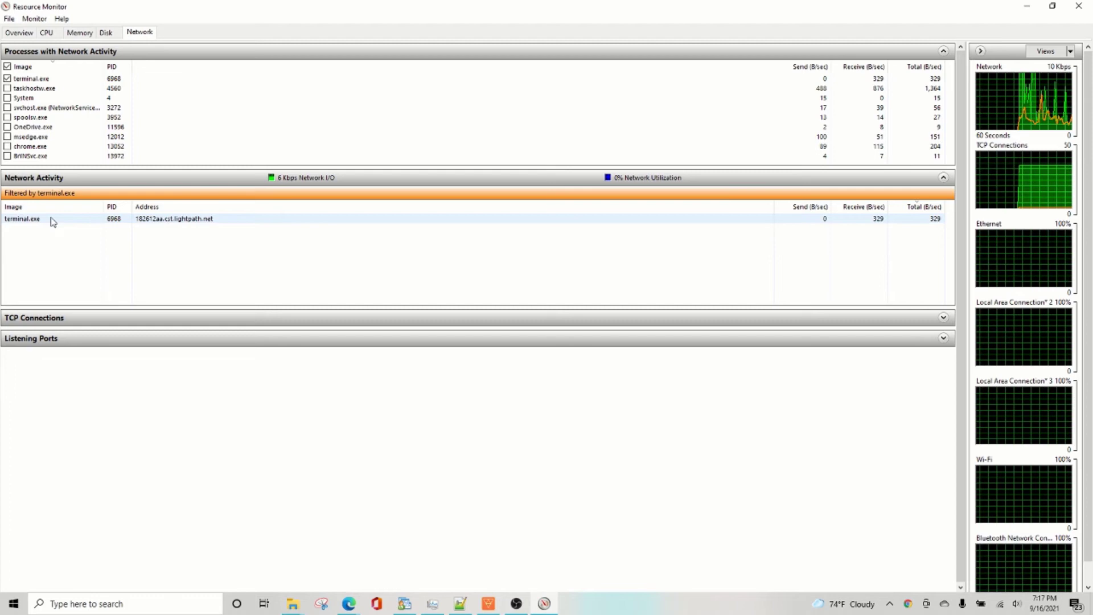
pyautogui.click(91, 320)
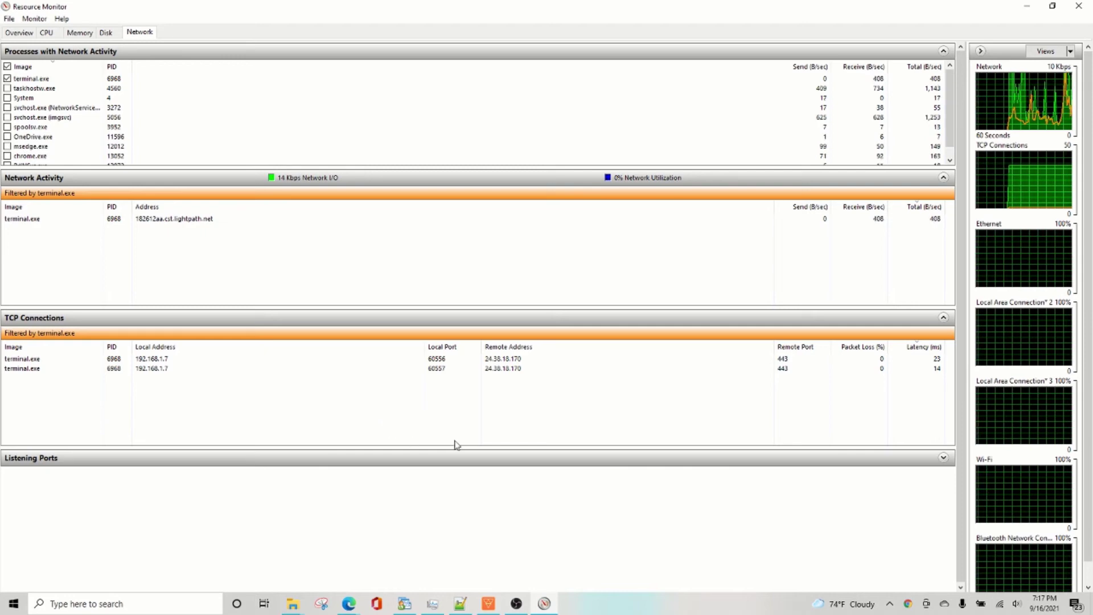
pyautogui.click(505, 360)
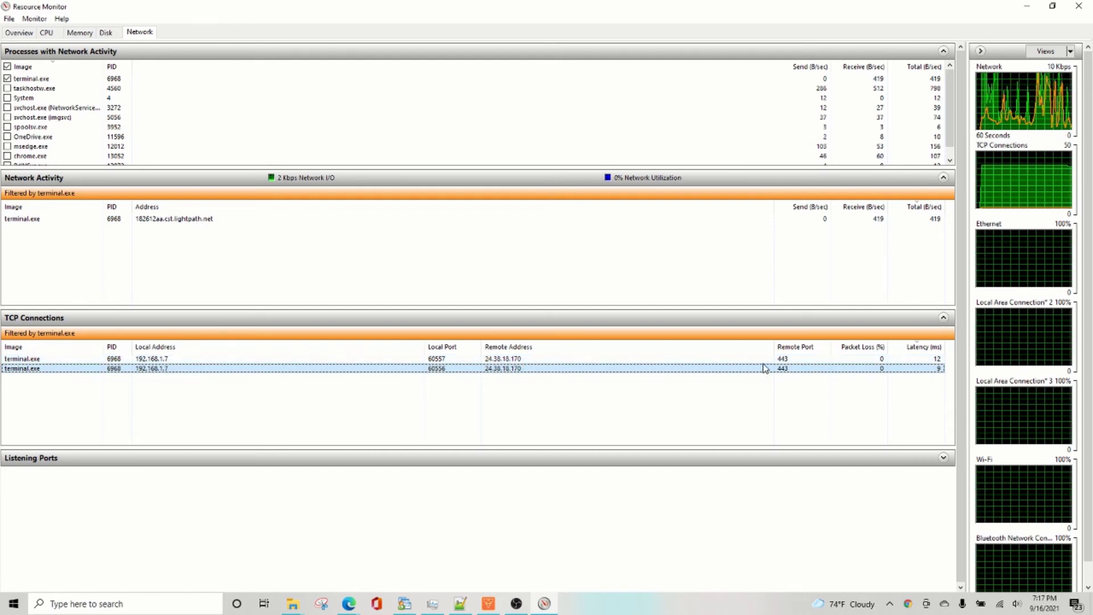
# Step: Switch to Notepad++ and examine the server host name and the IP address with port noted in the "new 5" document
pyautogui.click(460, 603)
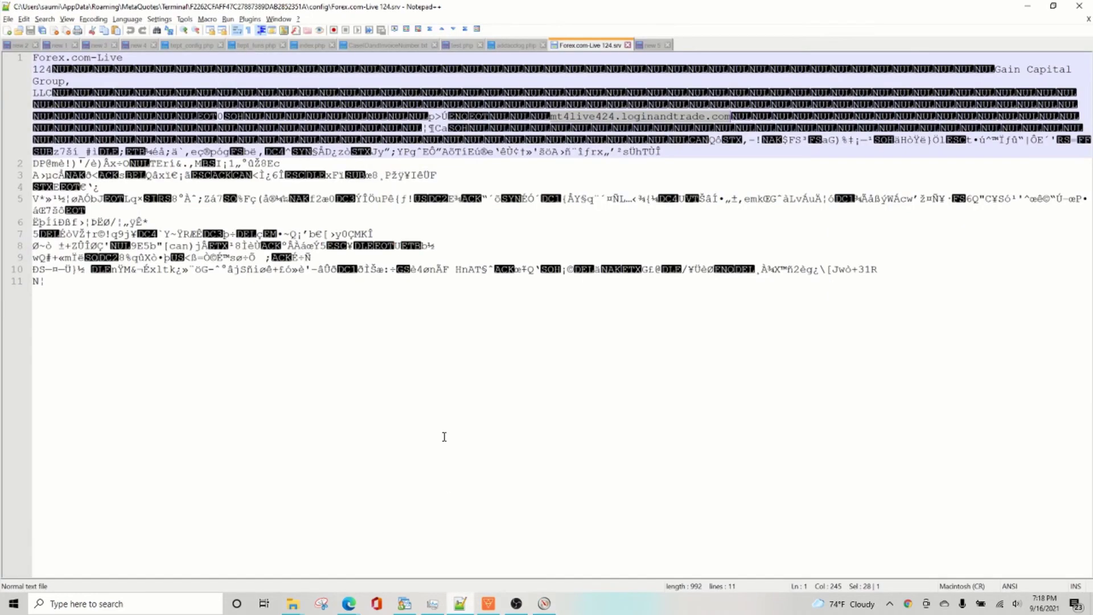
pyautogui.click(649, 46)
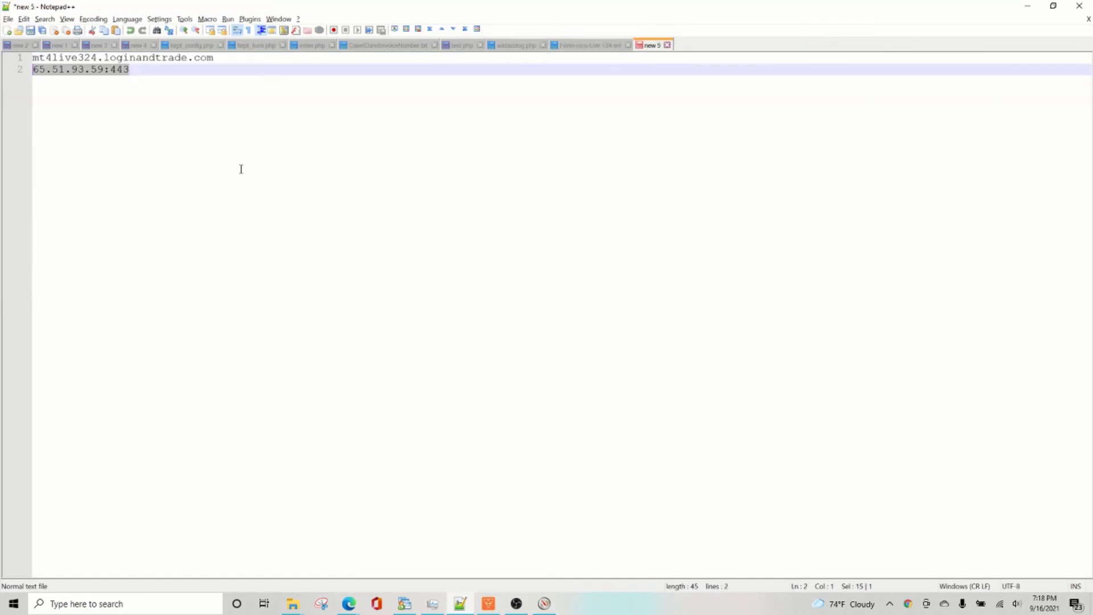
pyautogui.click(52, 70)
pyautogui.moveTo(34, 68); pyautogui.dragTo(130, 72)
pyautogui.click(111, 70)
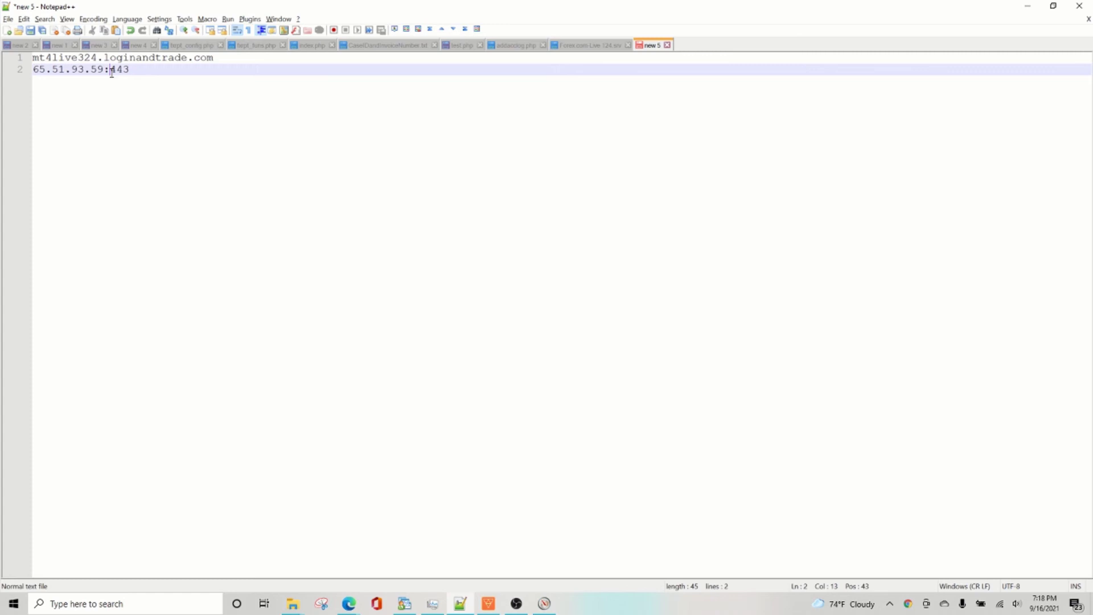
pyautogui.moveTo(112, 70); pyautogui.dragTo(129, 71)
pyautogui.click(136, 71)
pyautogui.moveTo(134, 69); pyautogui.dragTo(27, 68)
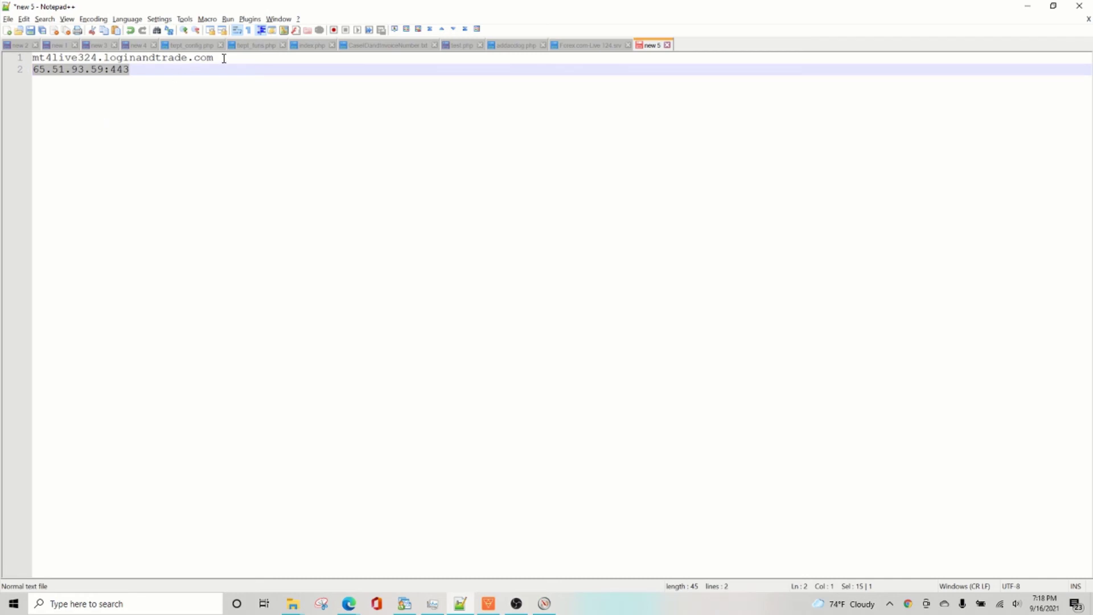
pyautogui.moveTo(223, 59); pyautogui.dragTo(42, 59)
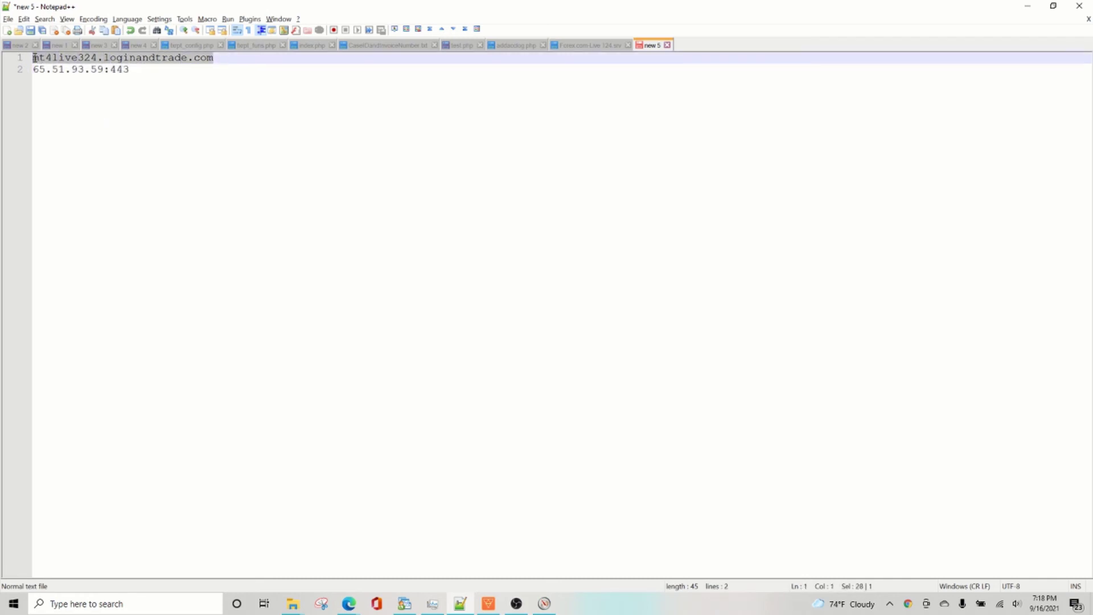
pyautogui.moveTo(132, 69); pyautogui.dragTo(35, 69)
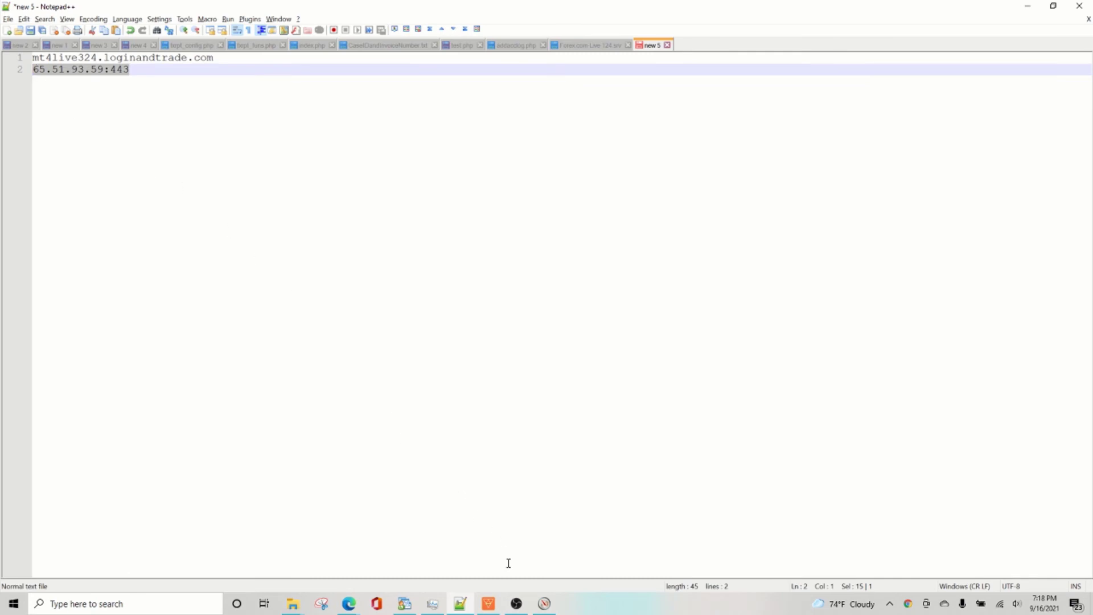
# Step: Compare the noted host name and IP address with the terminal.exe remote address and port in Resource Monitor
pyautogui.click(544, 603)
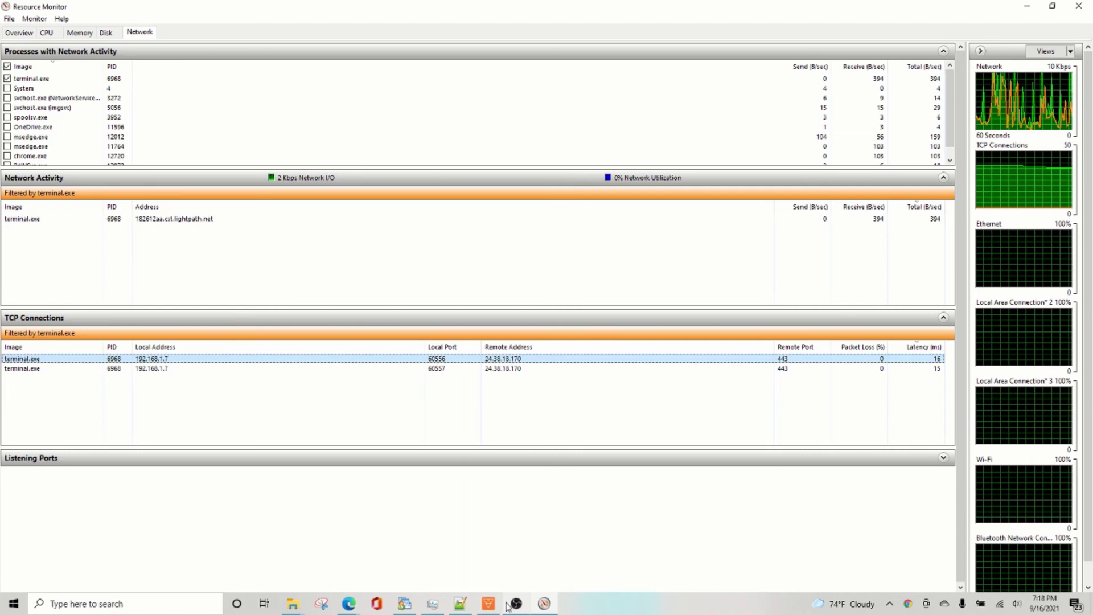
pyautogui.click(460, 603)
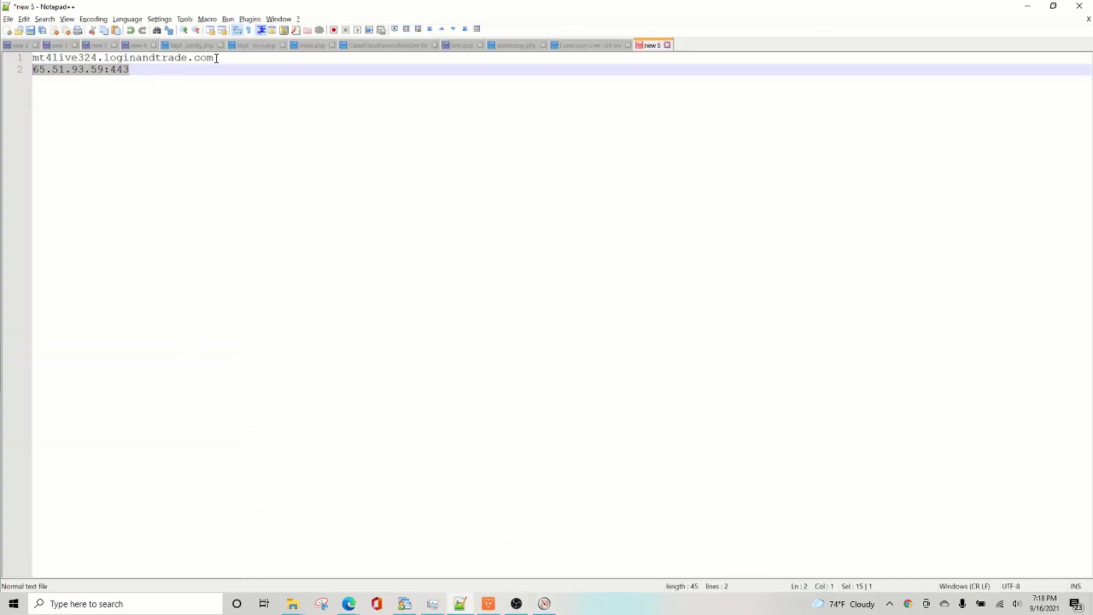
pyautogui.moveTo(216, 57); pyautogui.dragTo(46, 58)
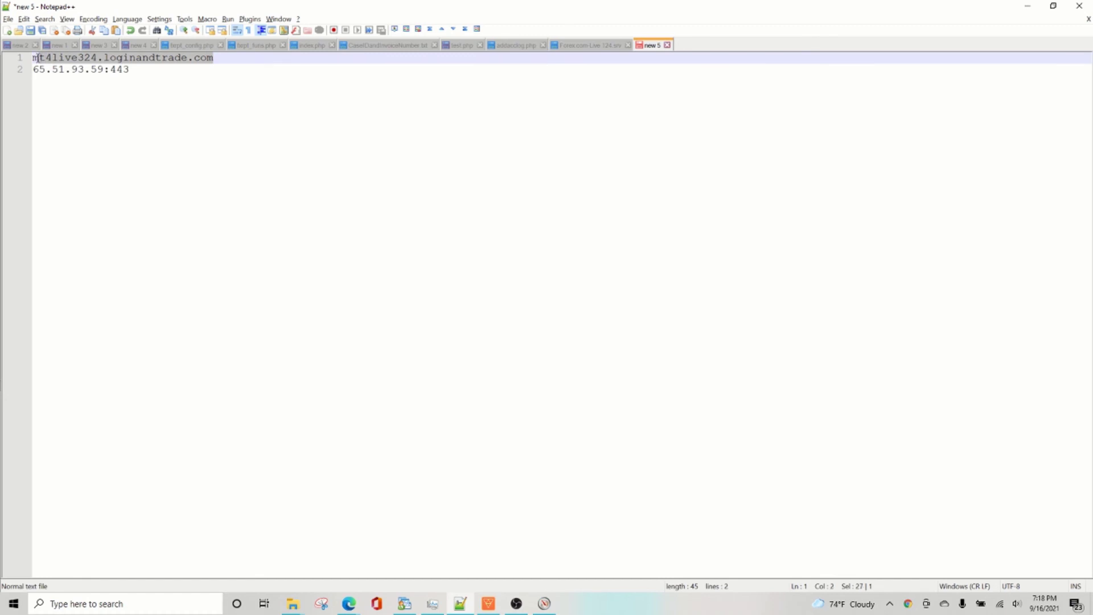
pyautogui.click(545, 604)
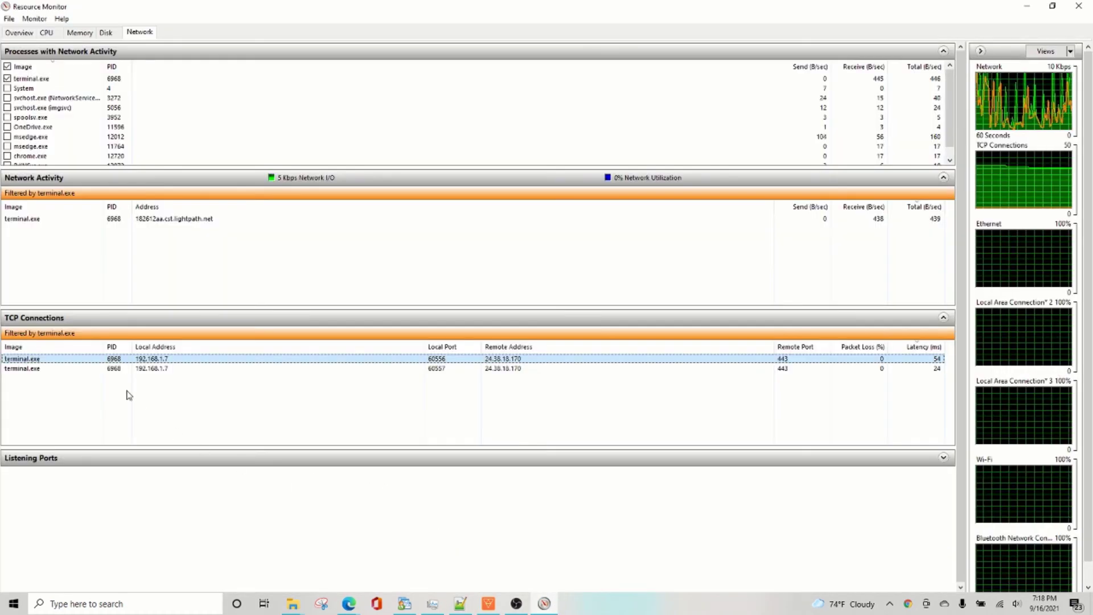